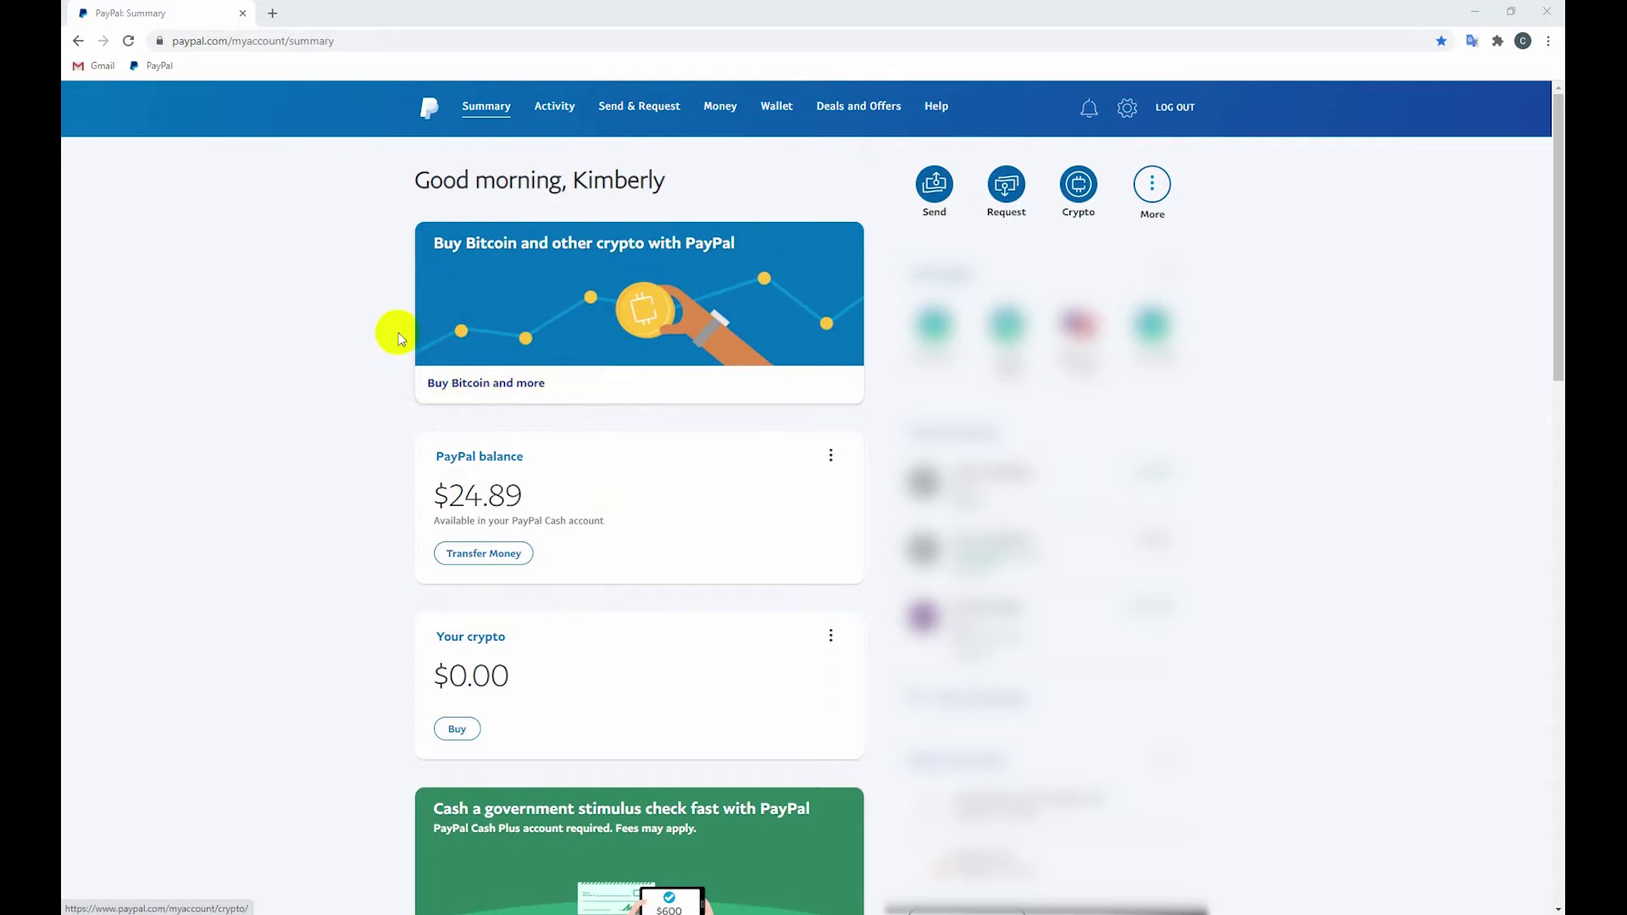
# Open the Crypto page from the Summary banner and go to Bitcoin's page
pyautogui.click(639, 372)
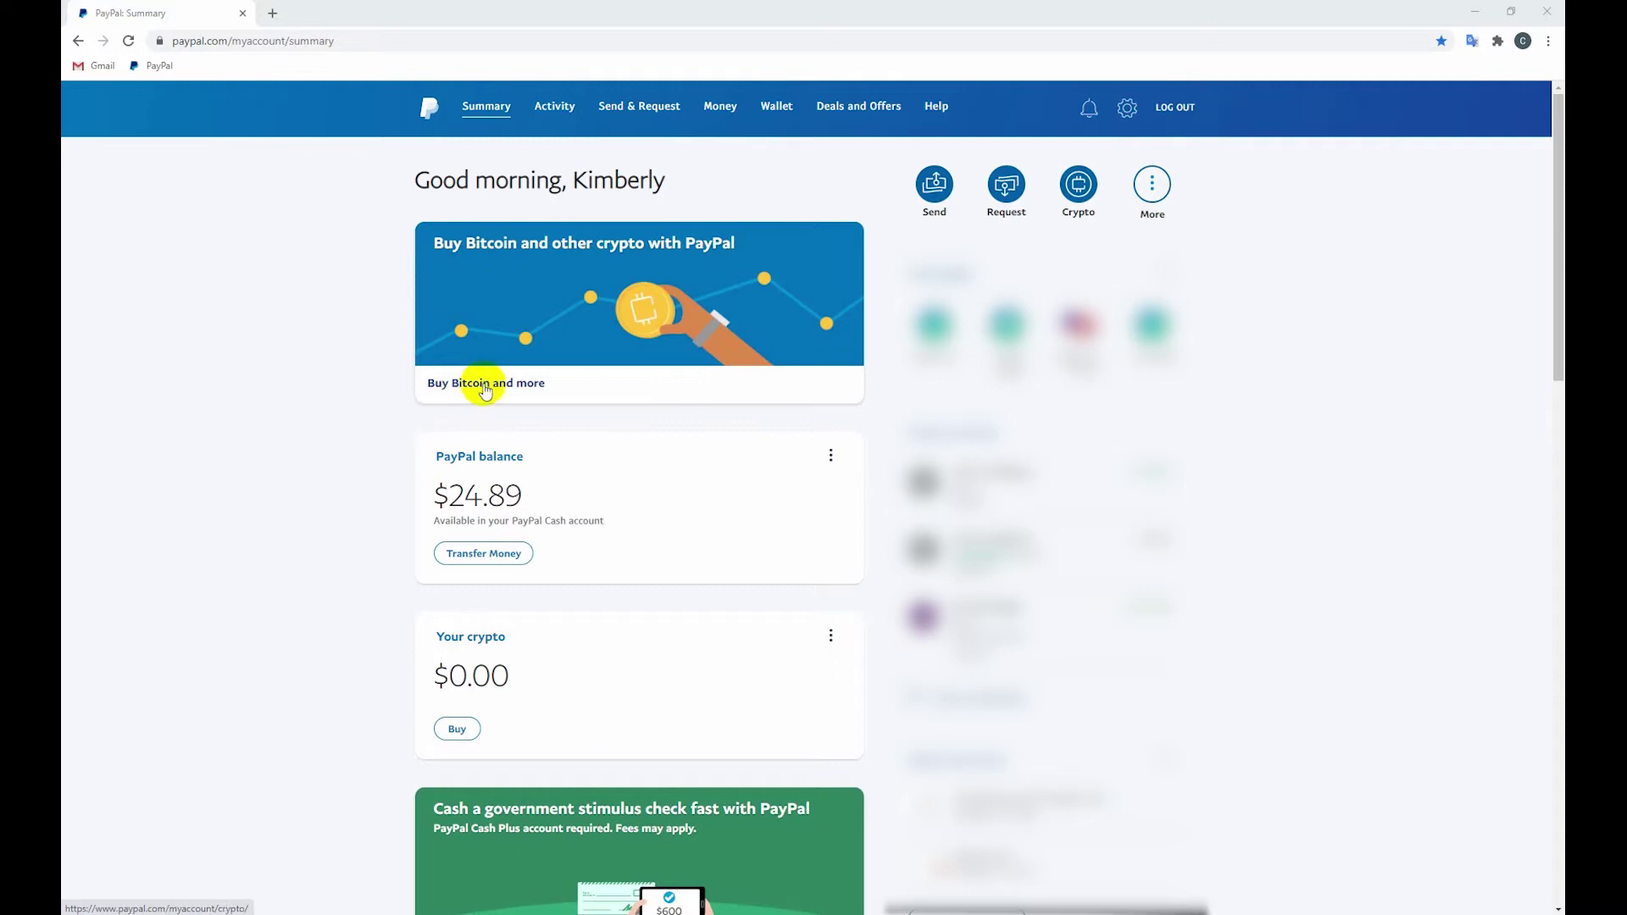
pyautogui.click(485, 302)
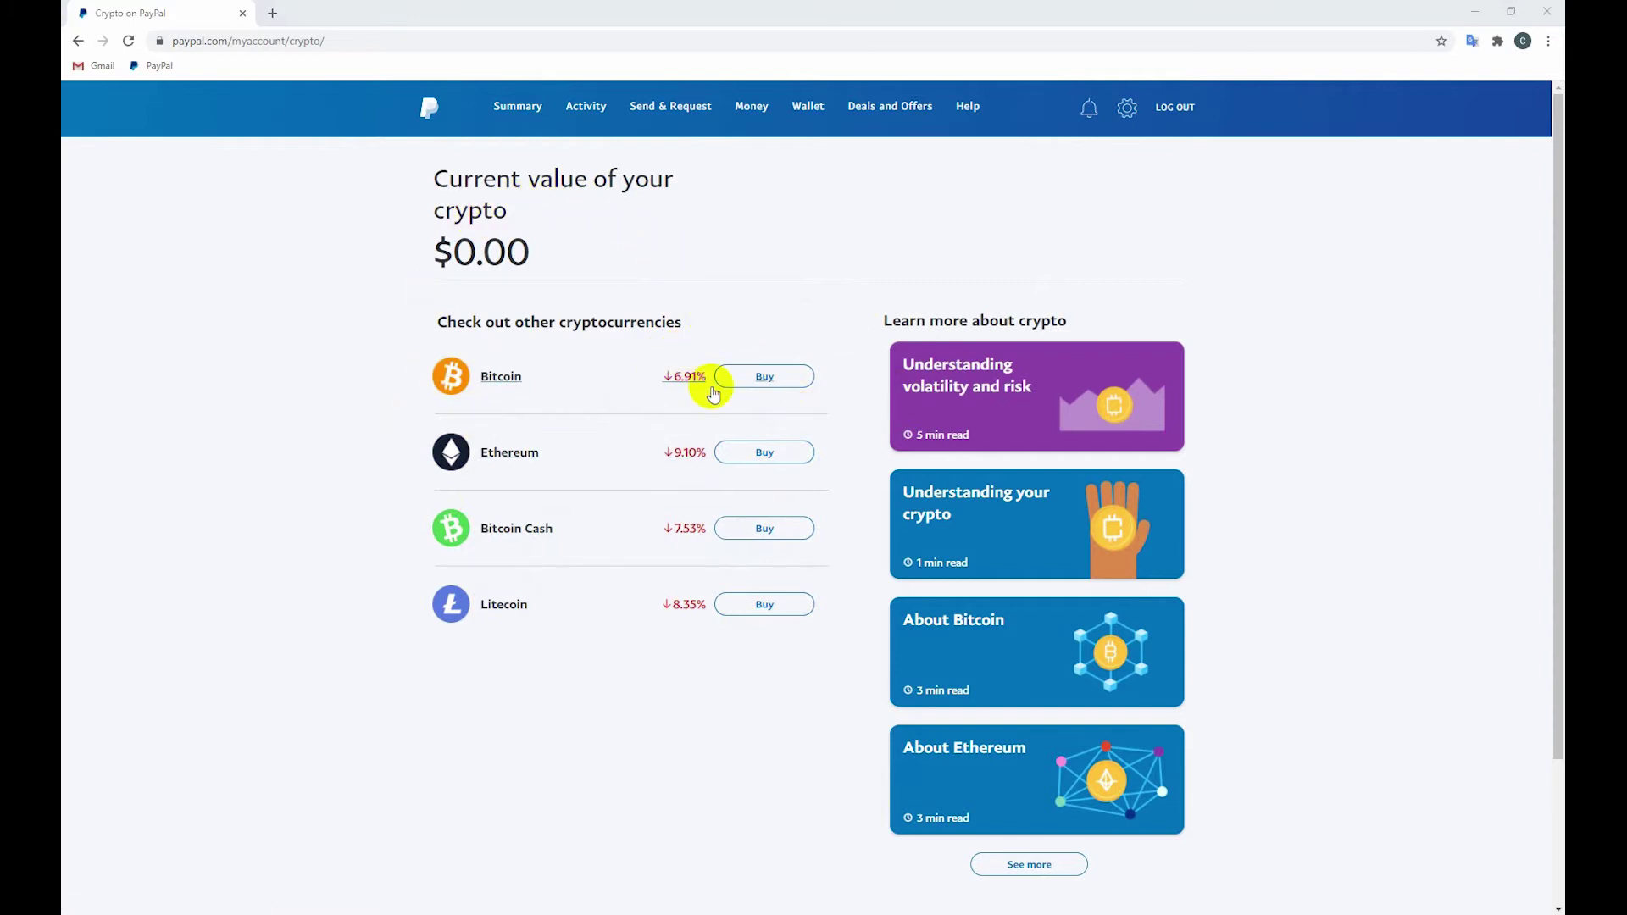
pyautogui.click(764, 388)
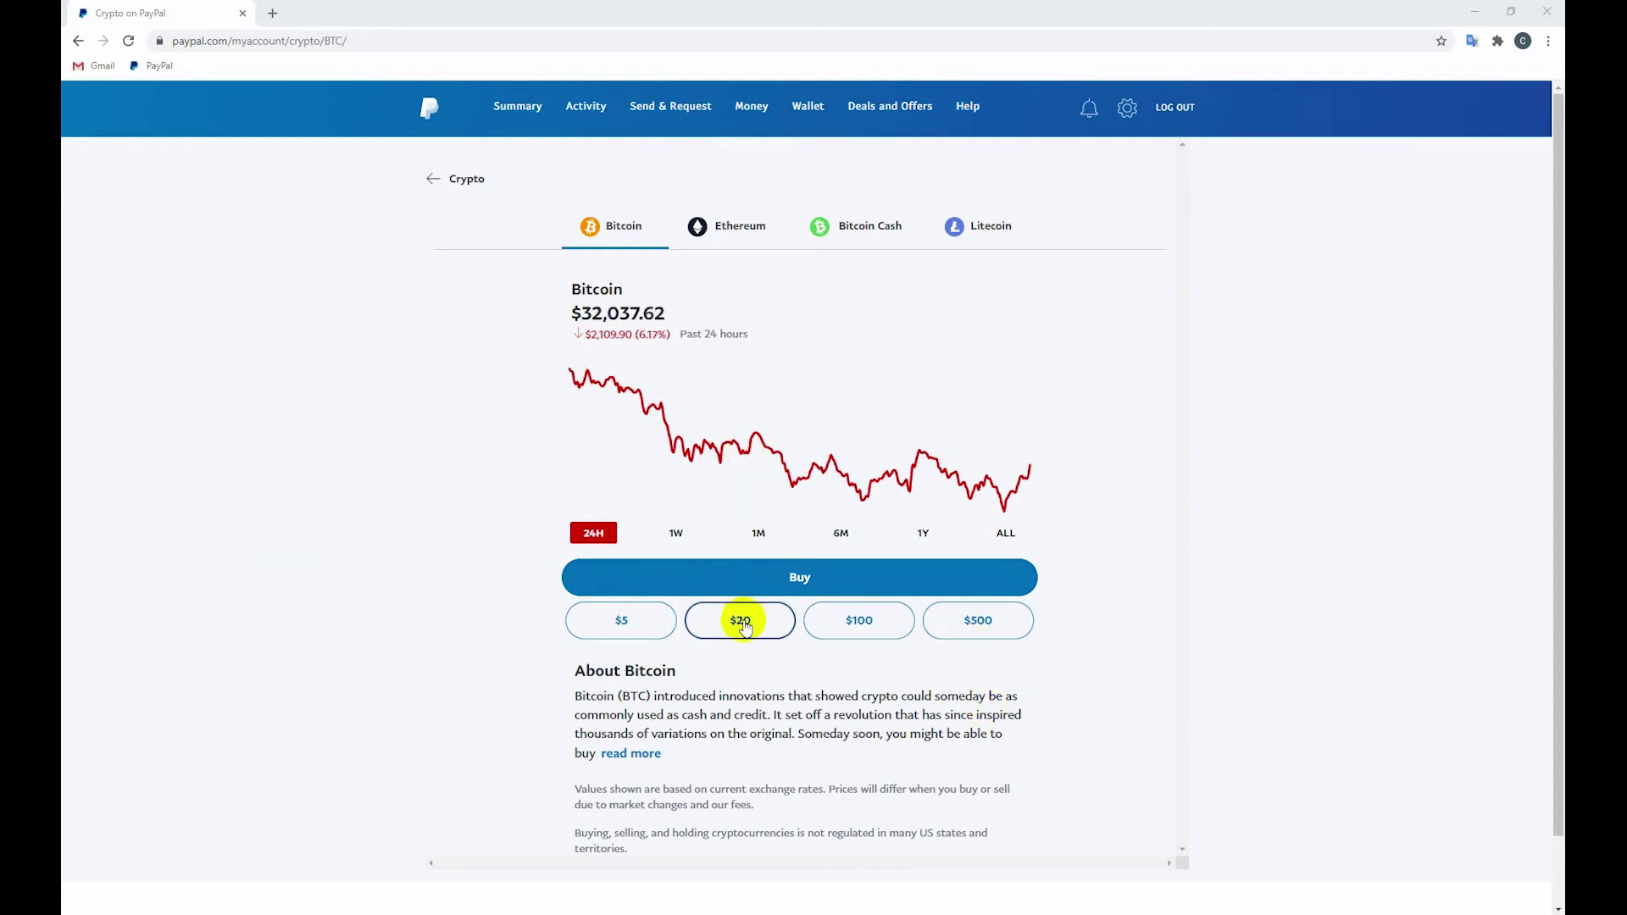
pyautogui.click(741, 622)
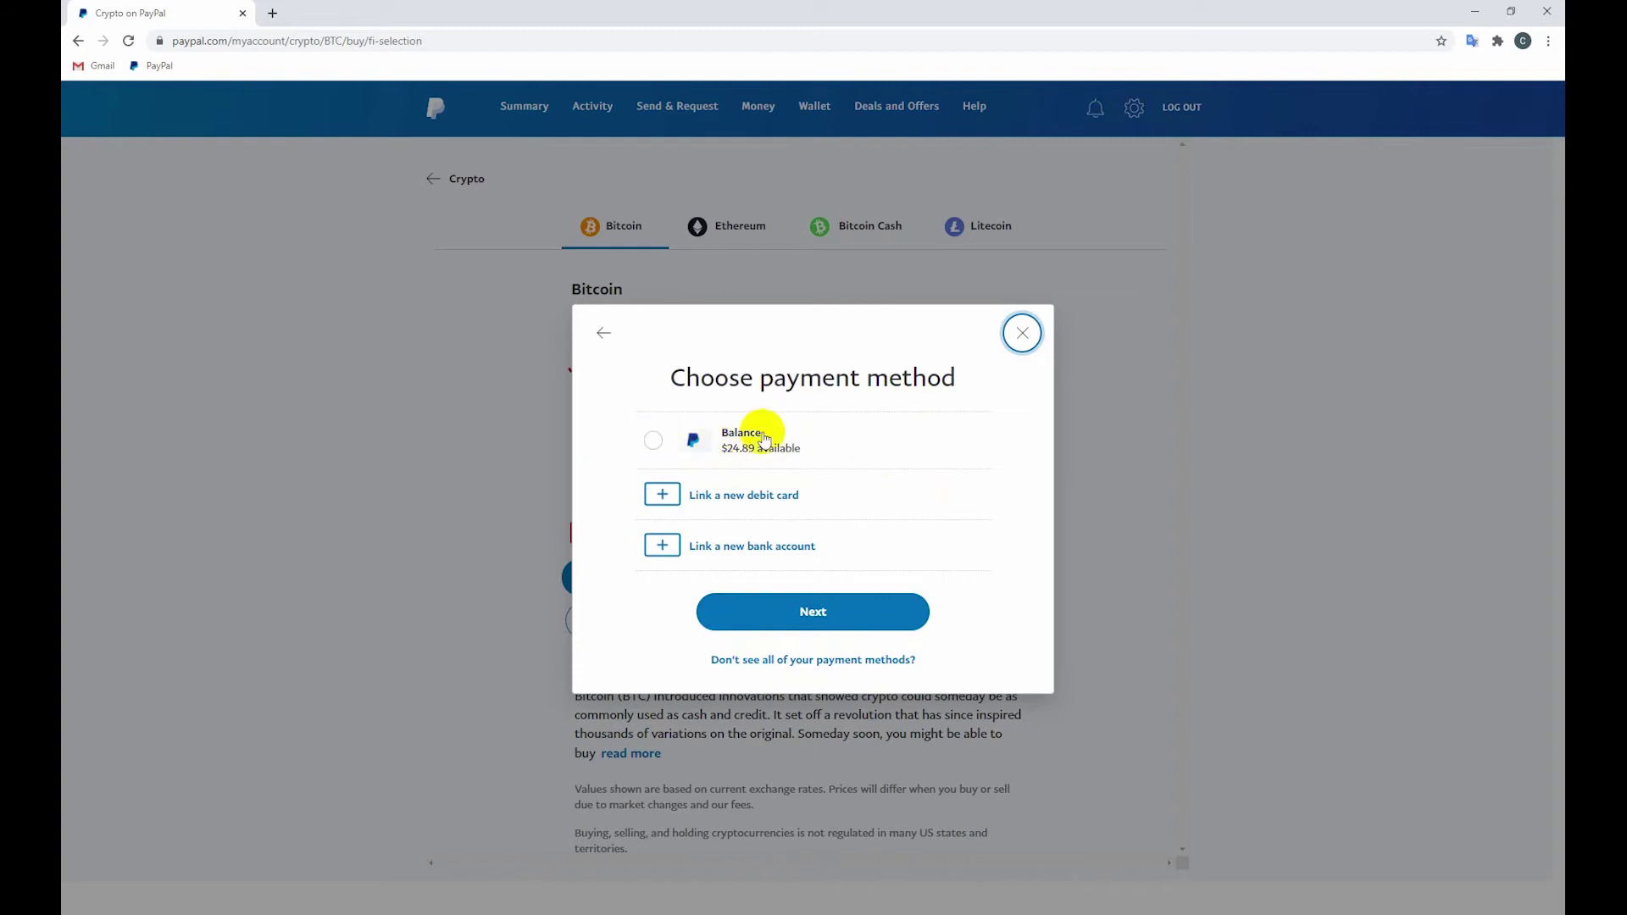
pyautogui.click(654, 442)
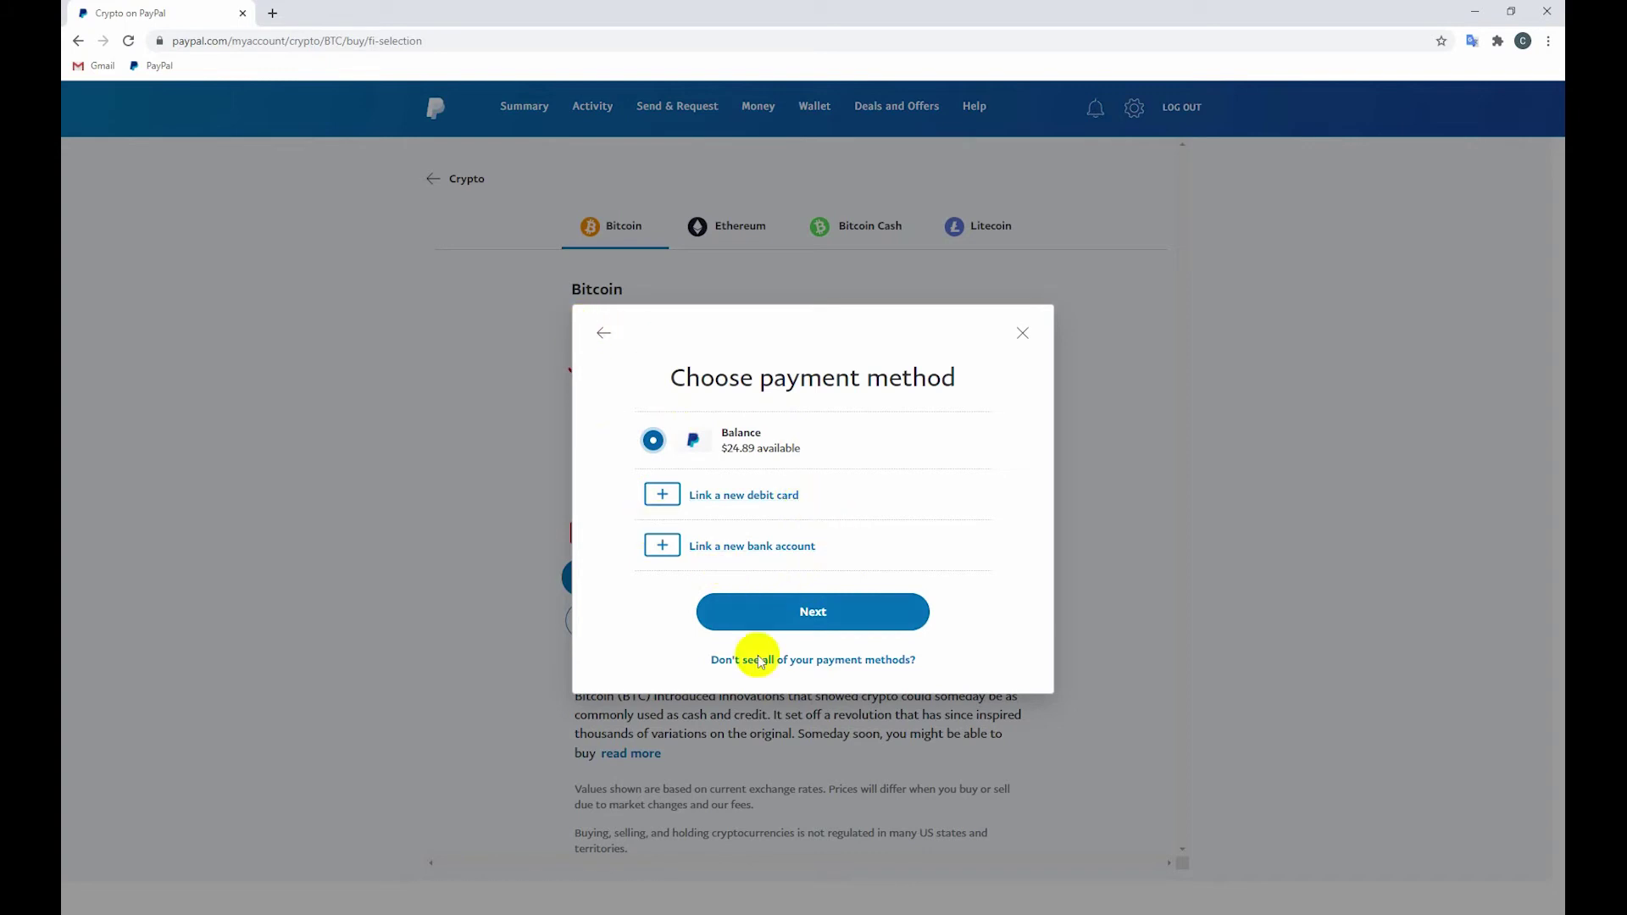
pyautogui.click(1022, 334)
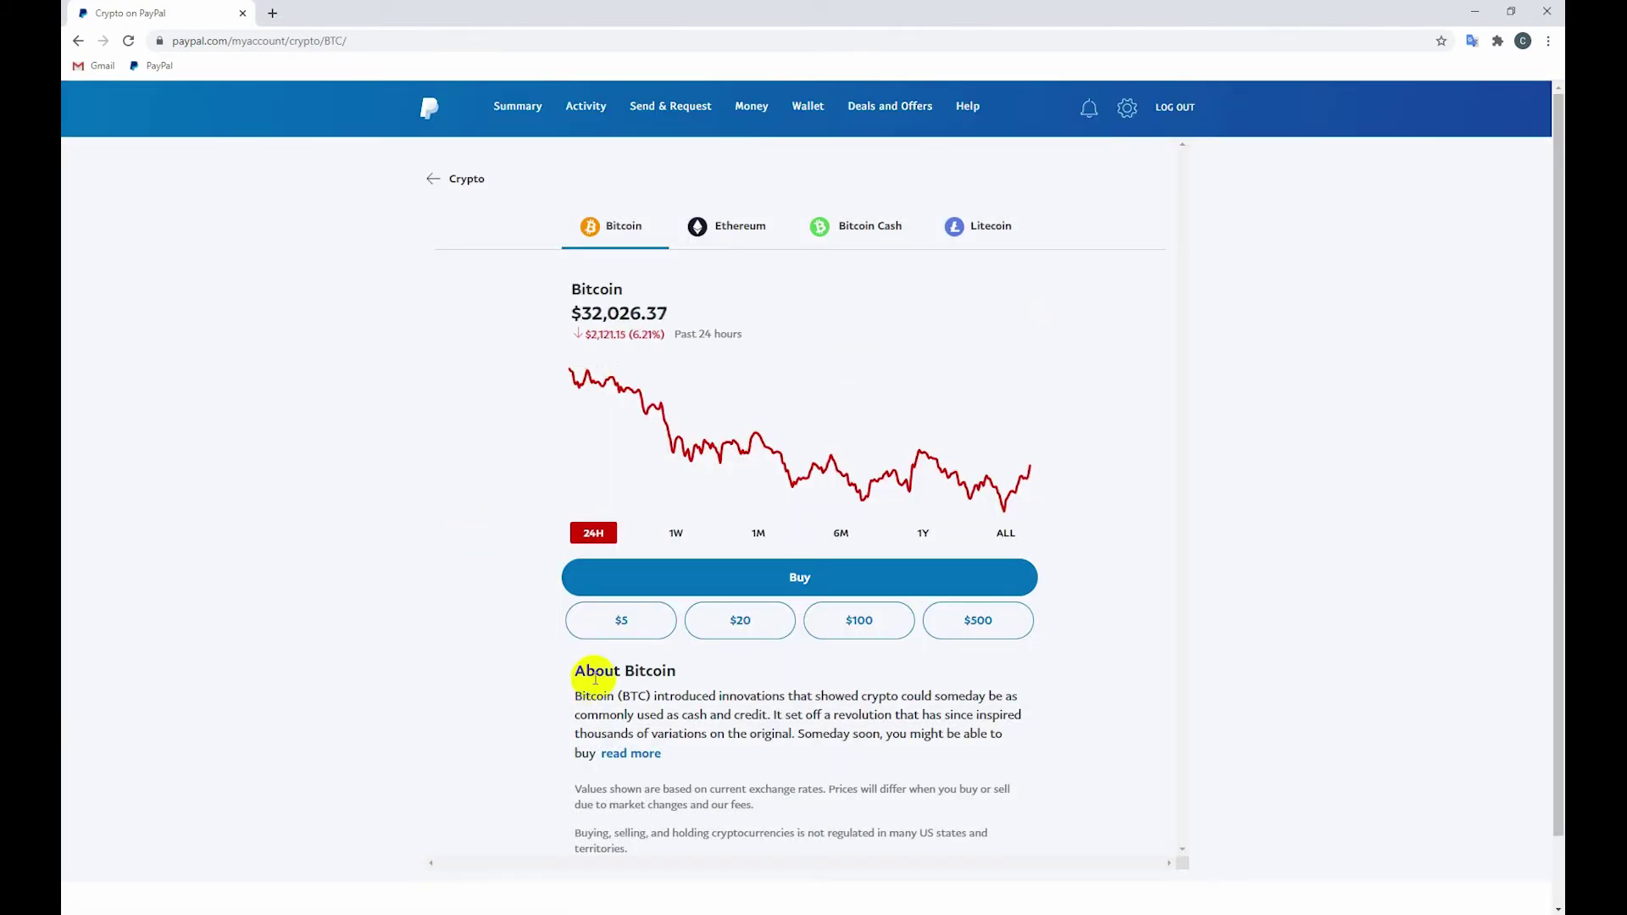
# Start a new Bitcoin purchase and dismiss the Google Translate popup over the Buy dialog
pyautogui.click(801, 579)
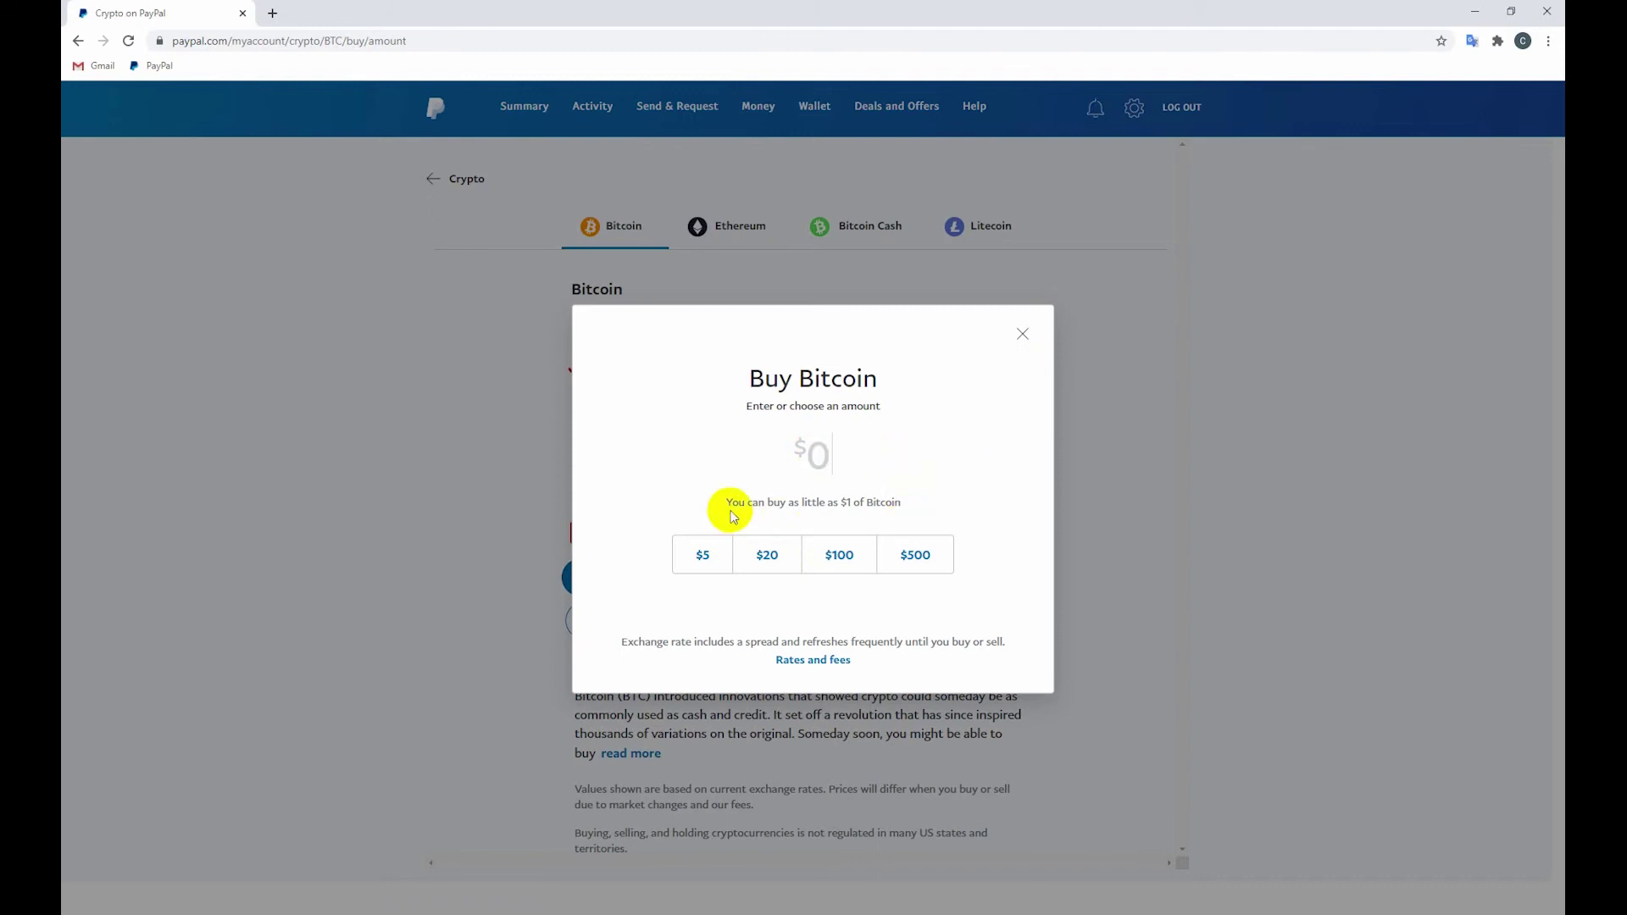
pyautogui.moveTo(746, 504); pyautogui.dragTo(909, 506)
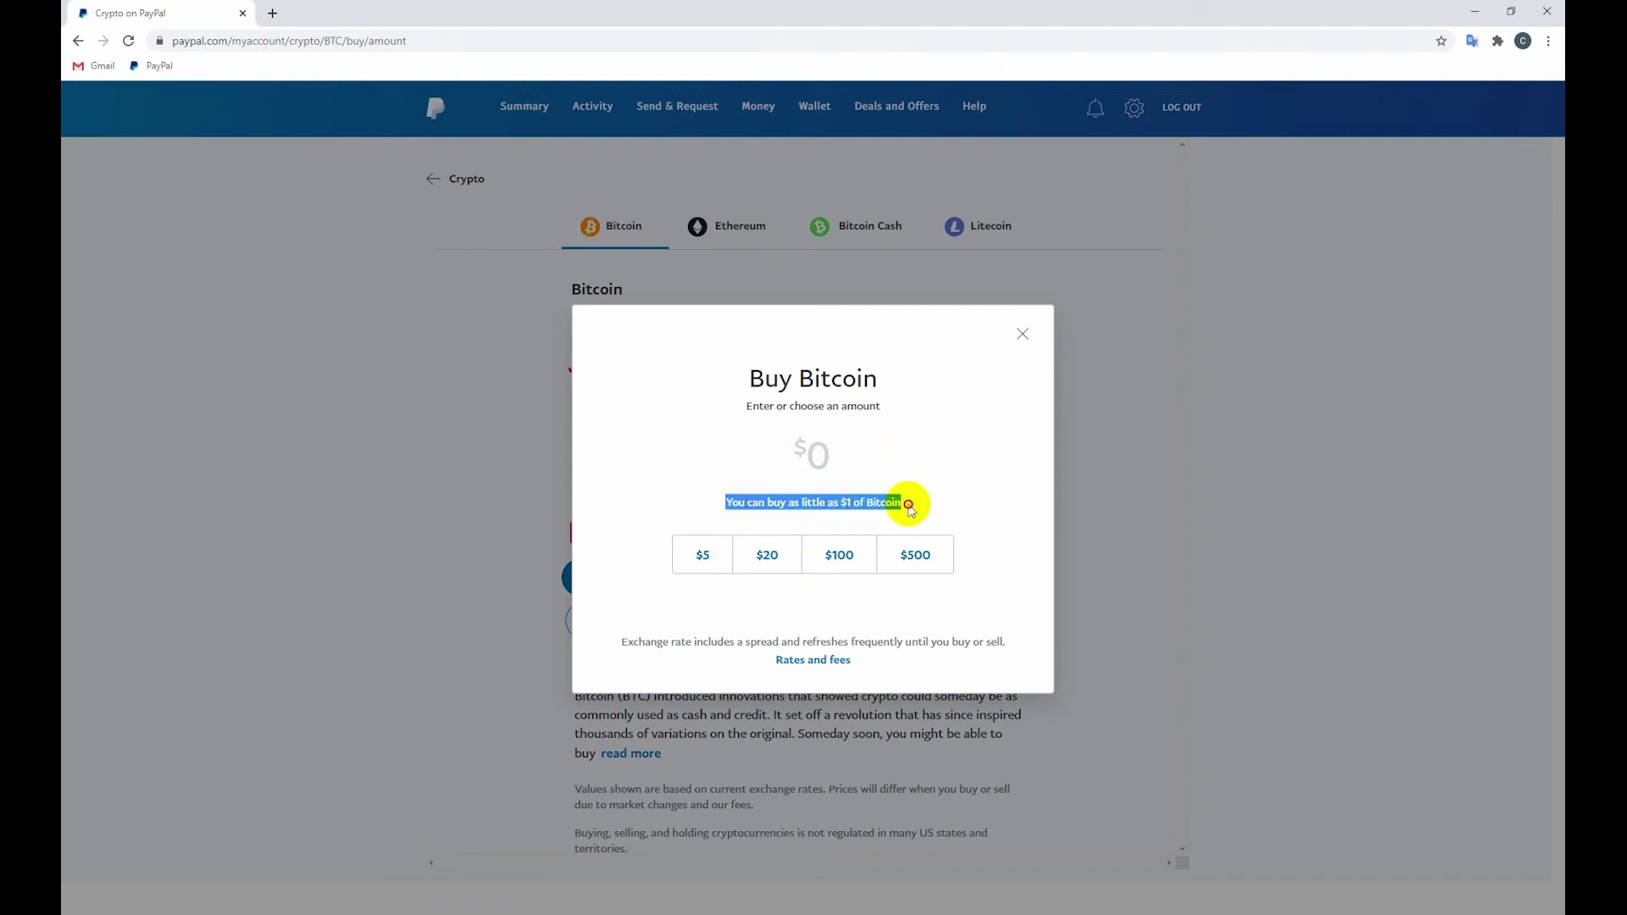
pyautogui.click(993, 484)
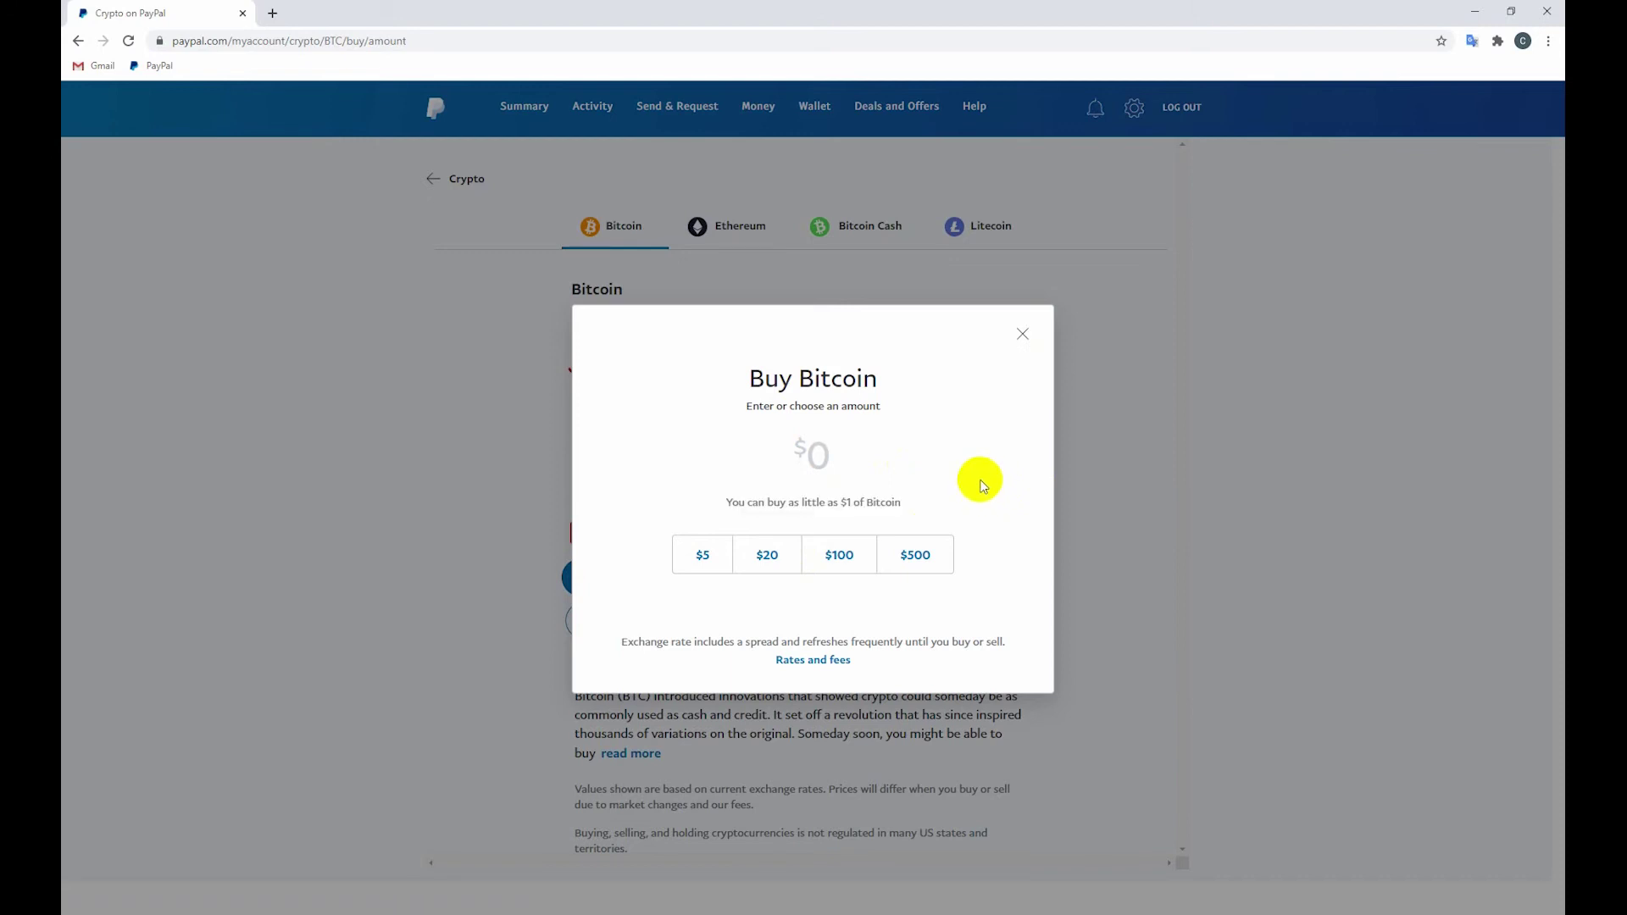
pyautogui.click(818, 461)
pyautogui.click(988, 514)
pyautogui.write('19')
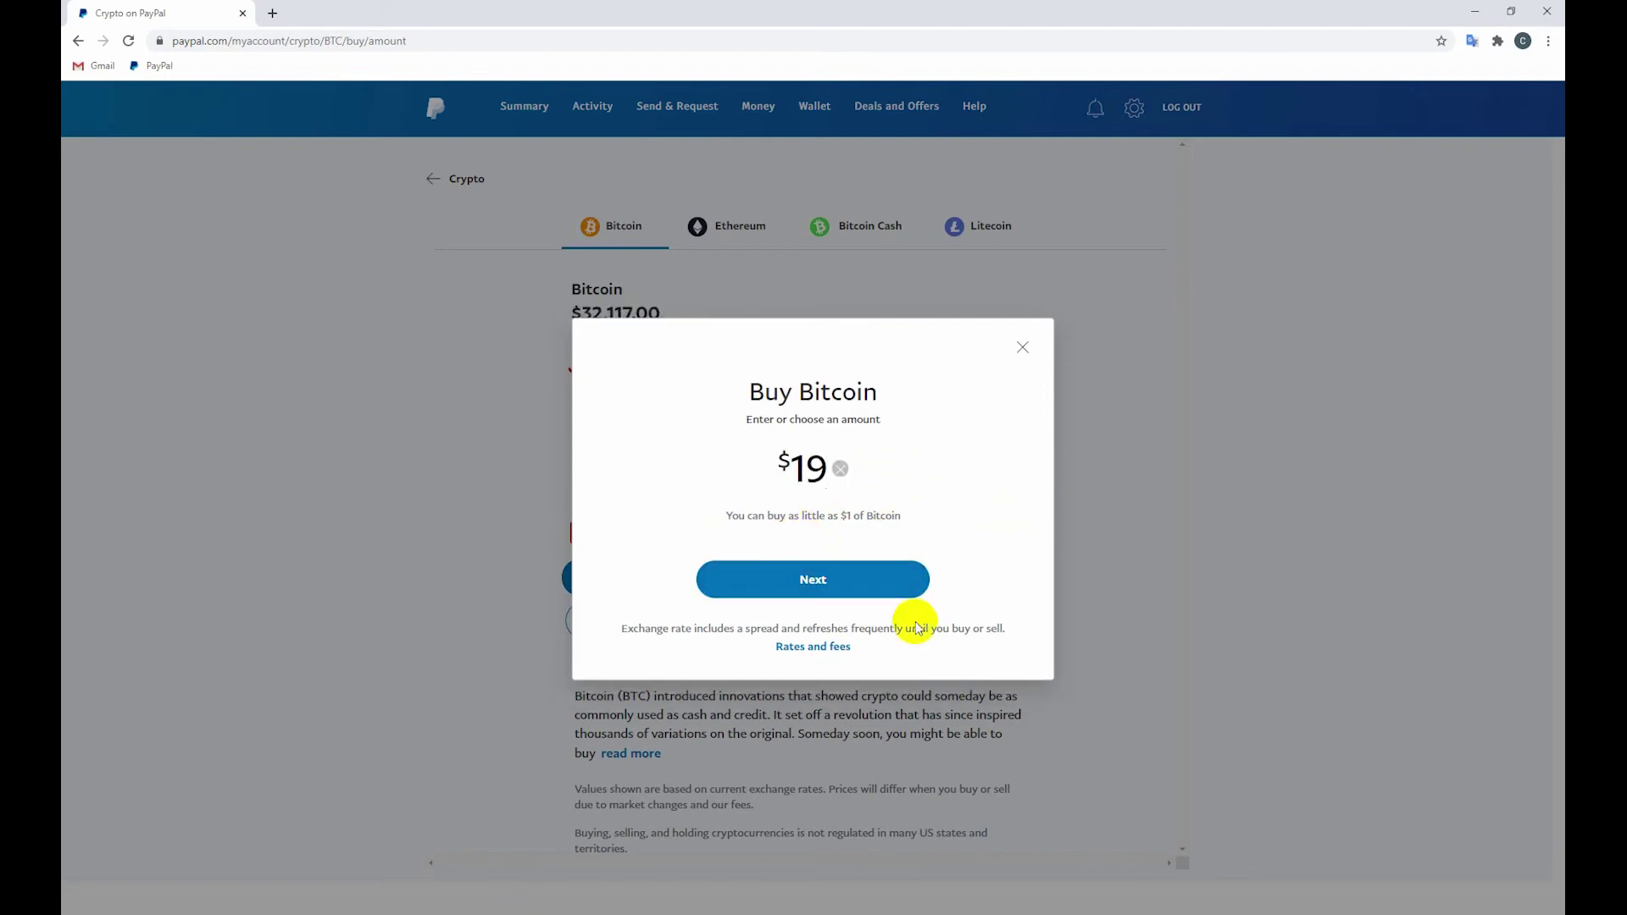
# Pay for the $19 of Bitcoin from the PayPal balance, confirming the $19.50 total
pyautogui.click(816, 583)
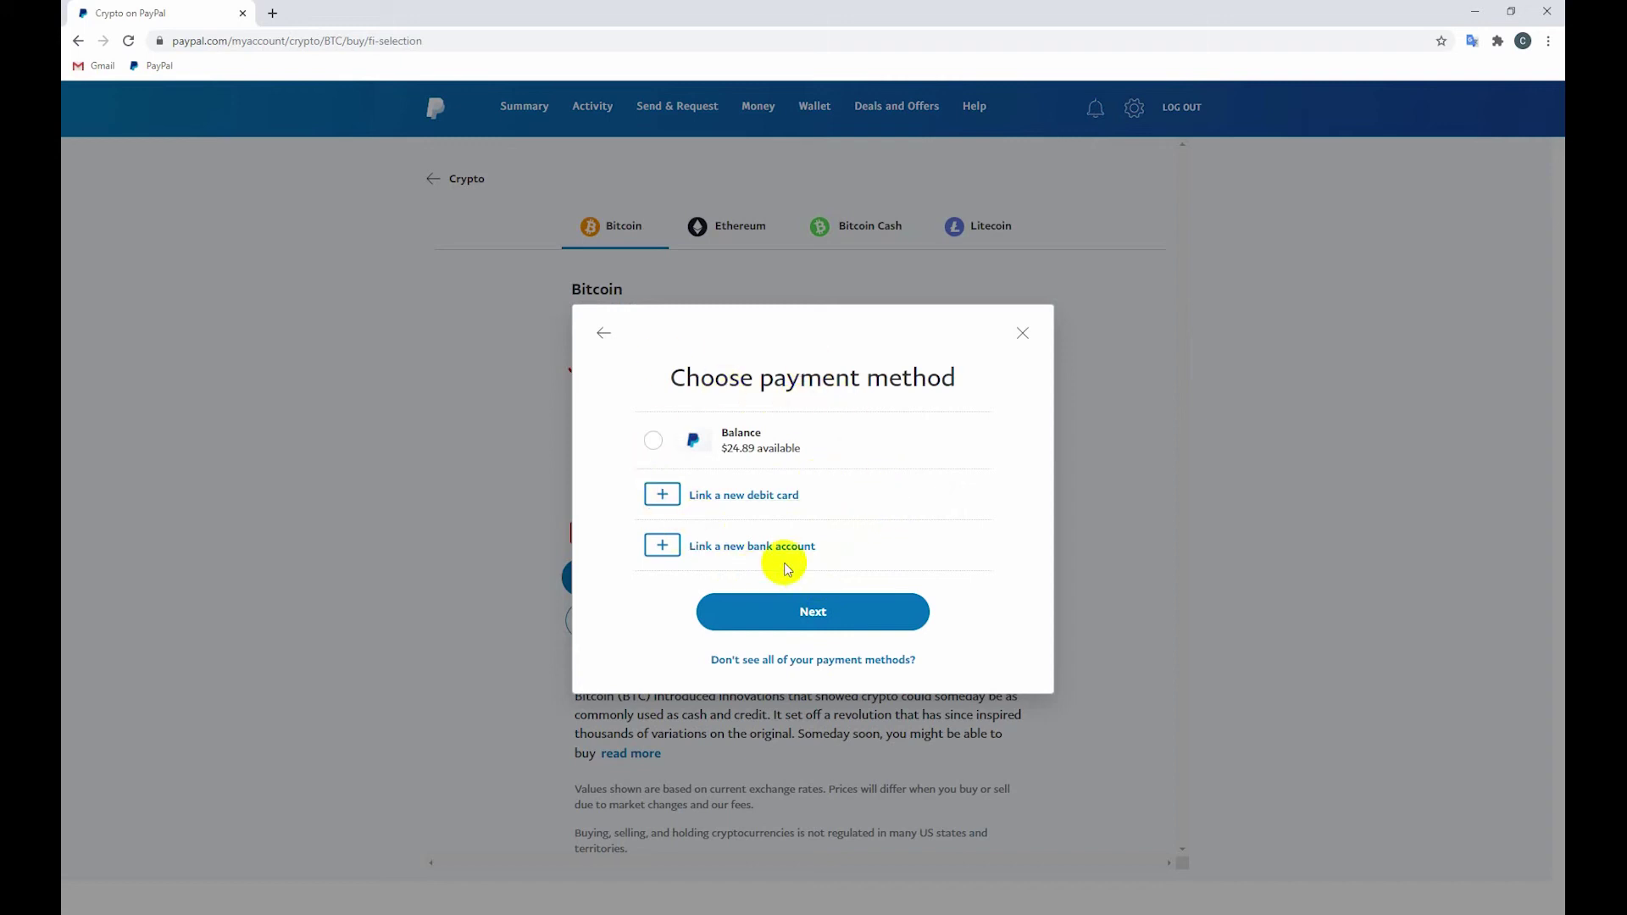
pyautogui.click(655, 441)
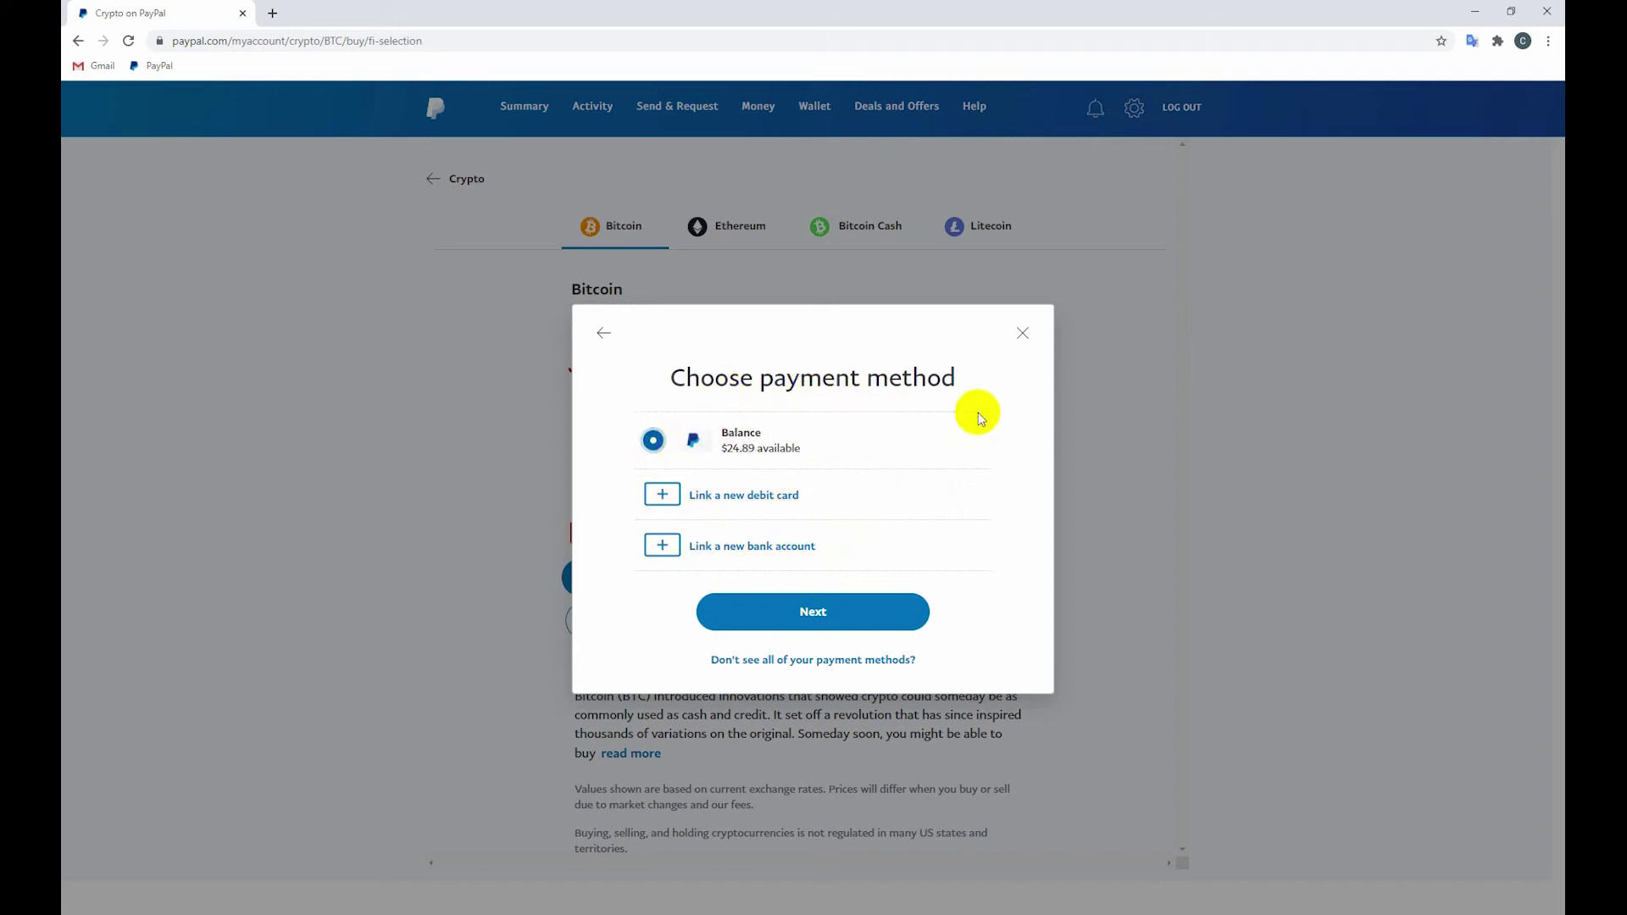
pyautogui.click(816, 623)
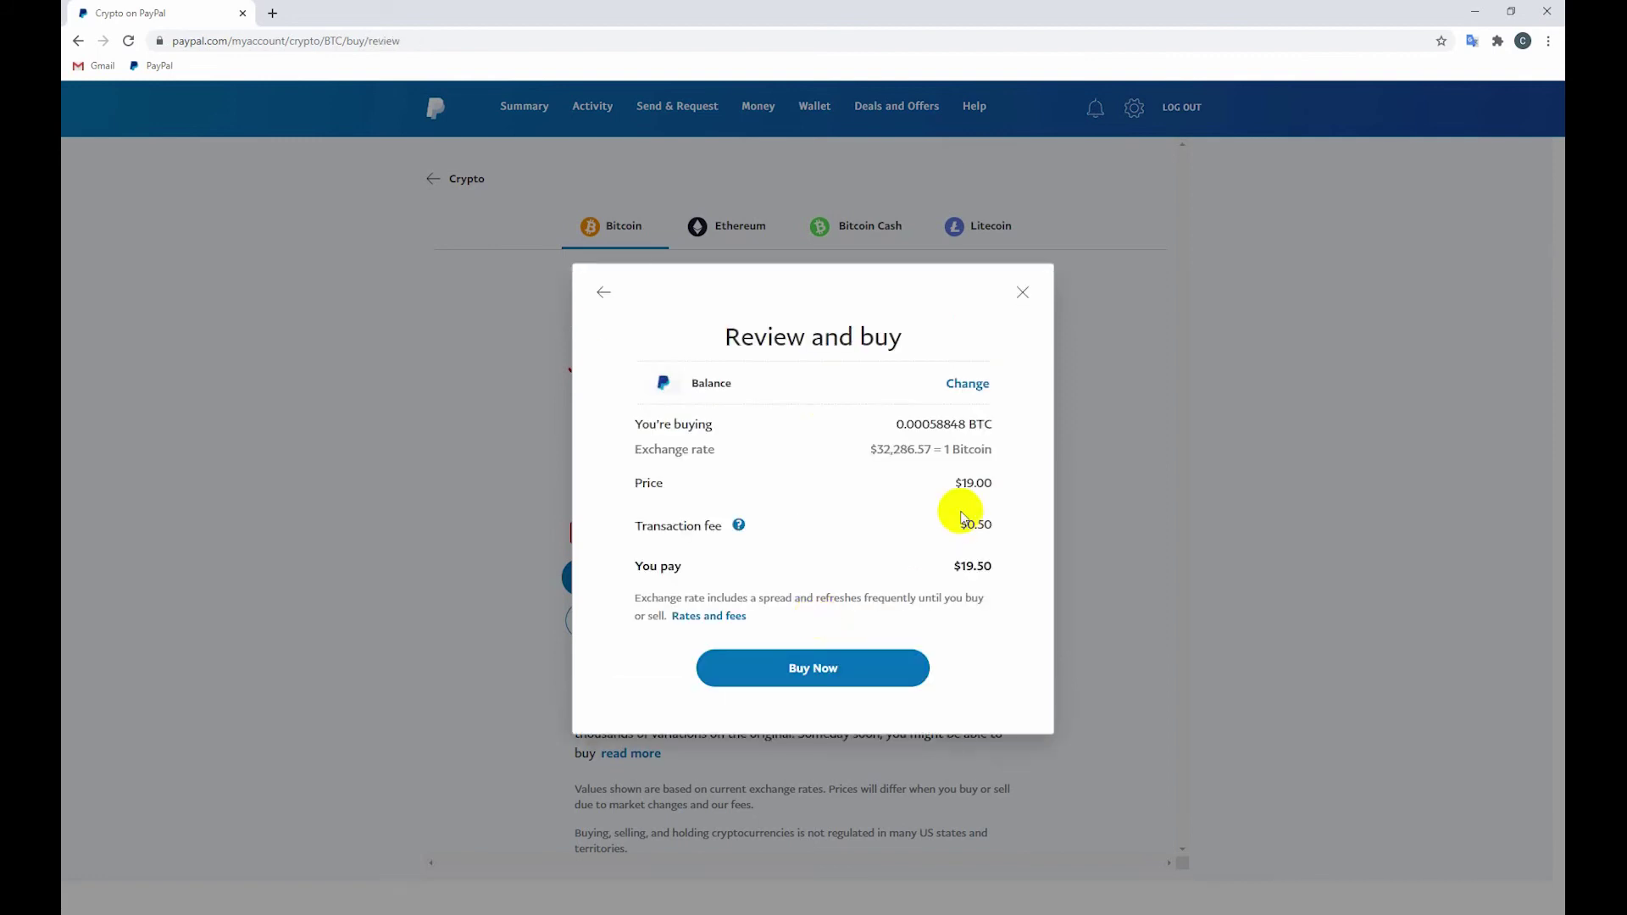
pyautogui.moveTo(954, 566); pyautogui.dragTo(1010, 566)
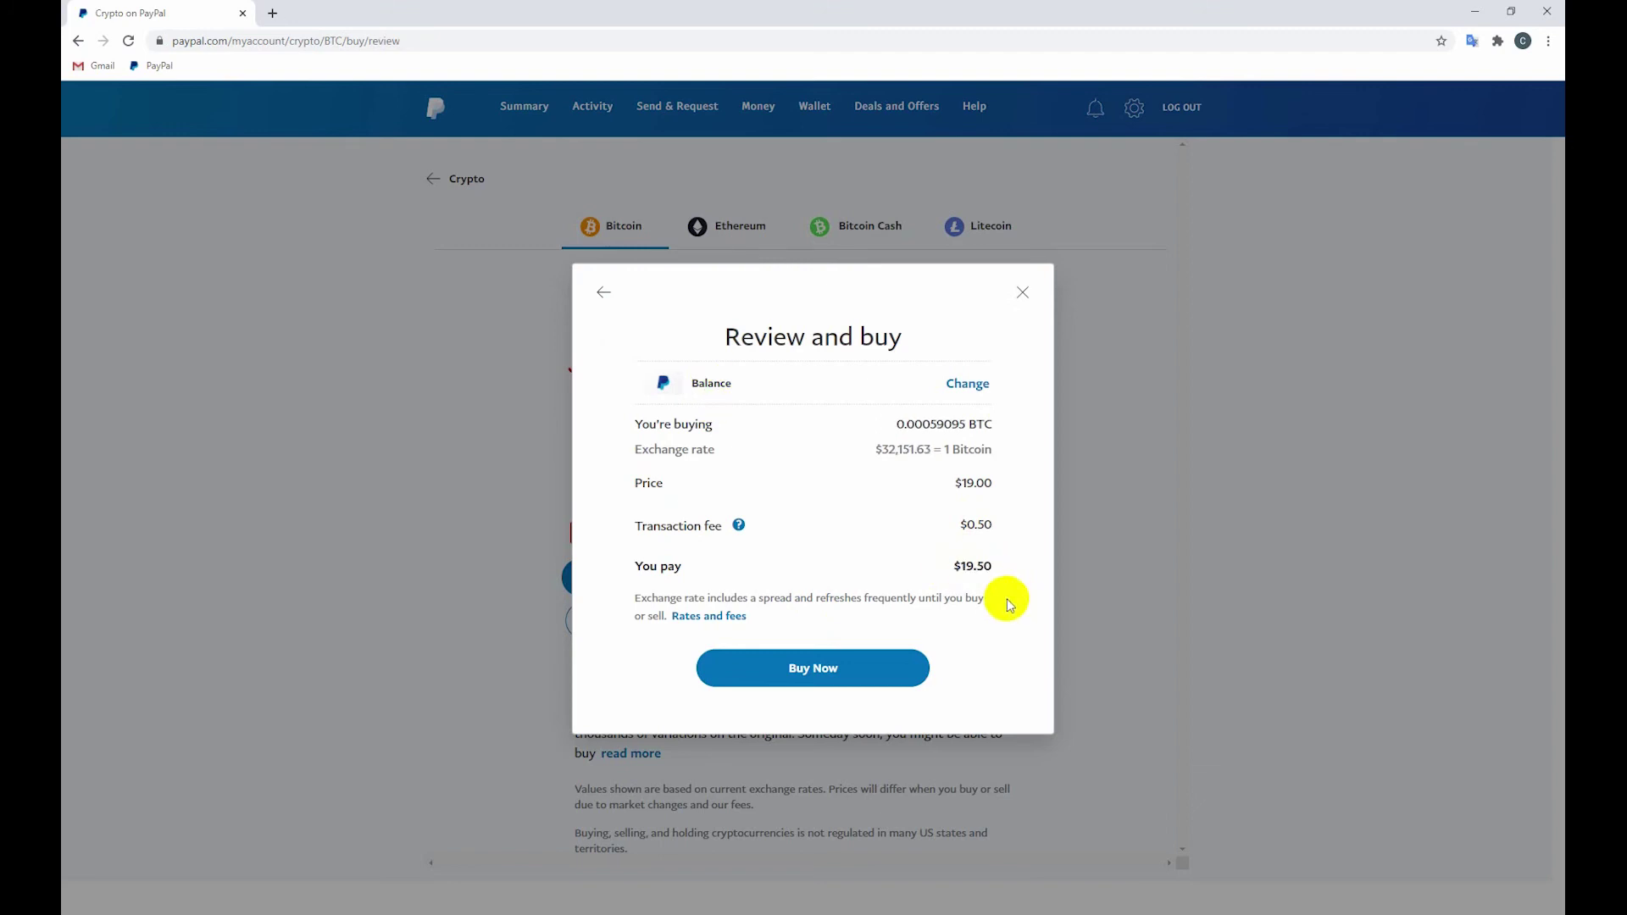
pyautogui.click(803, 664)
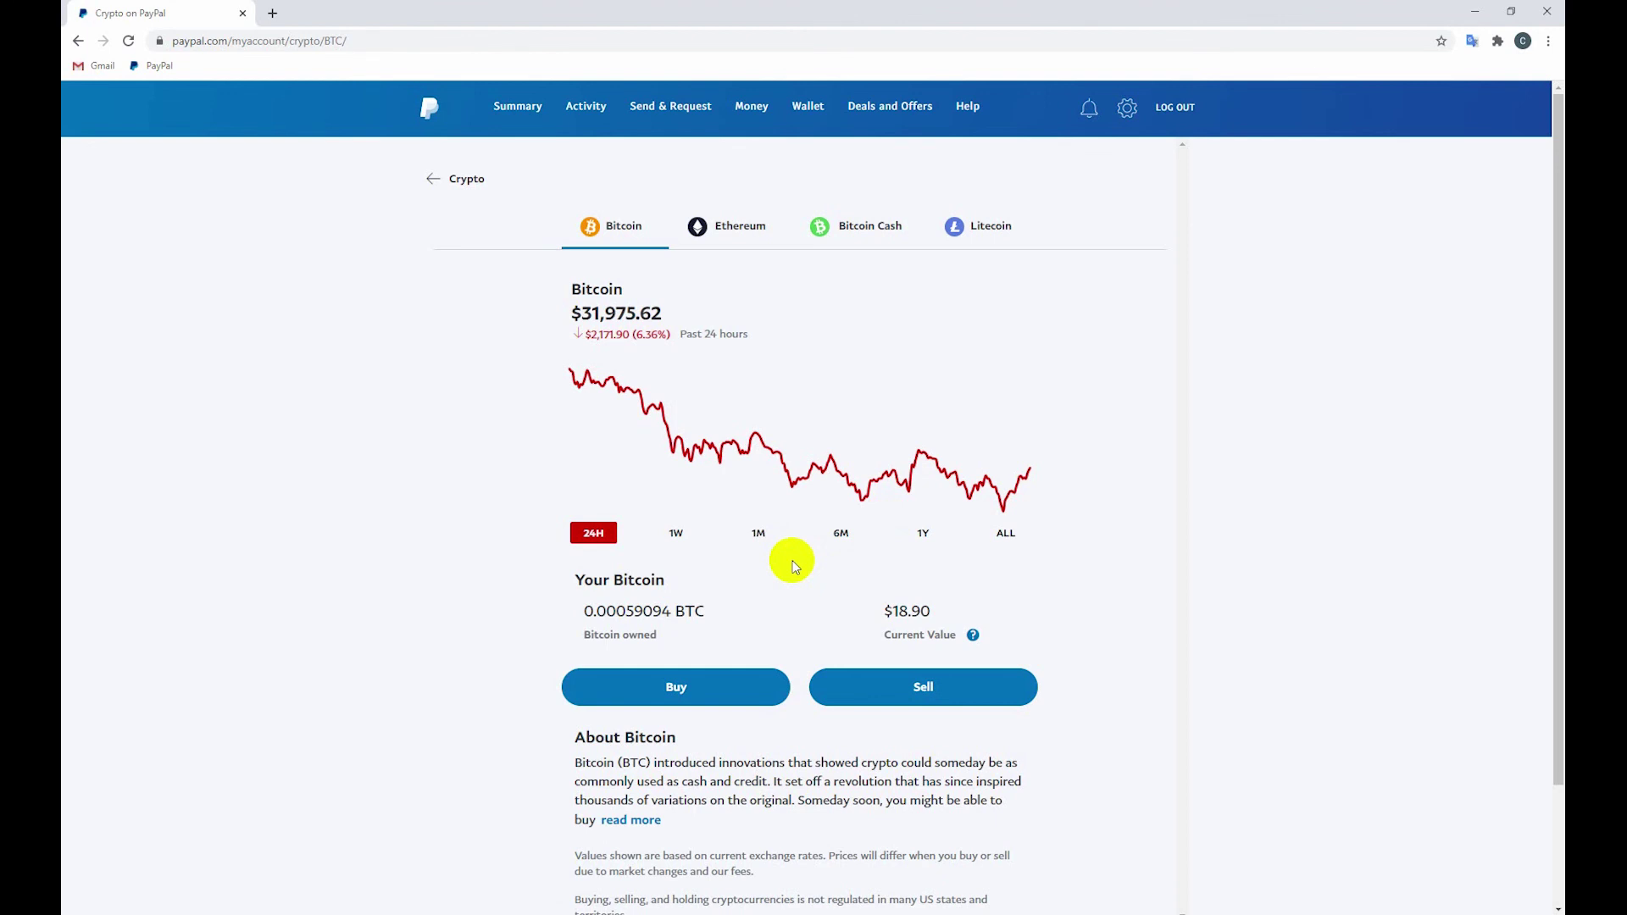
# Check the $5.39 balance and $18.68 crypto holdings on Summary, then reopen Buy and Sell
pyautogui.hotkey('alt', 'Left')
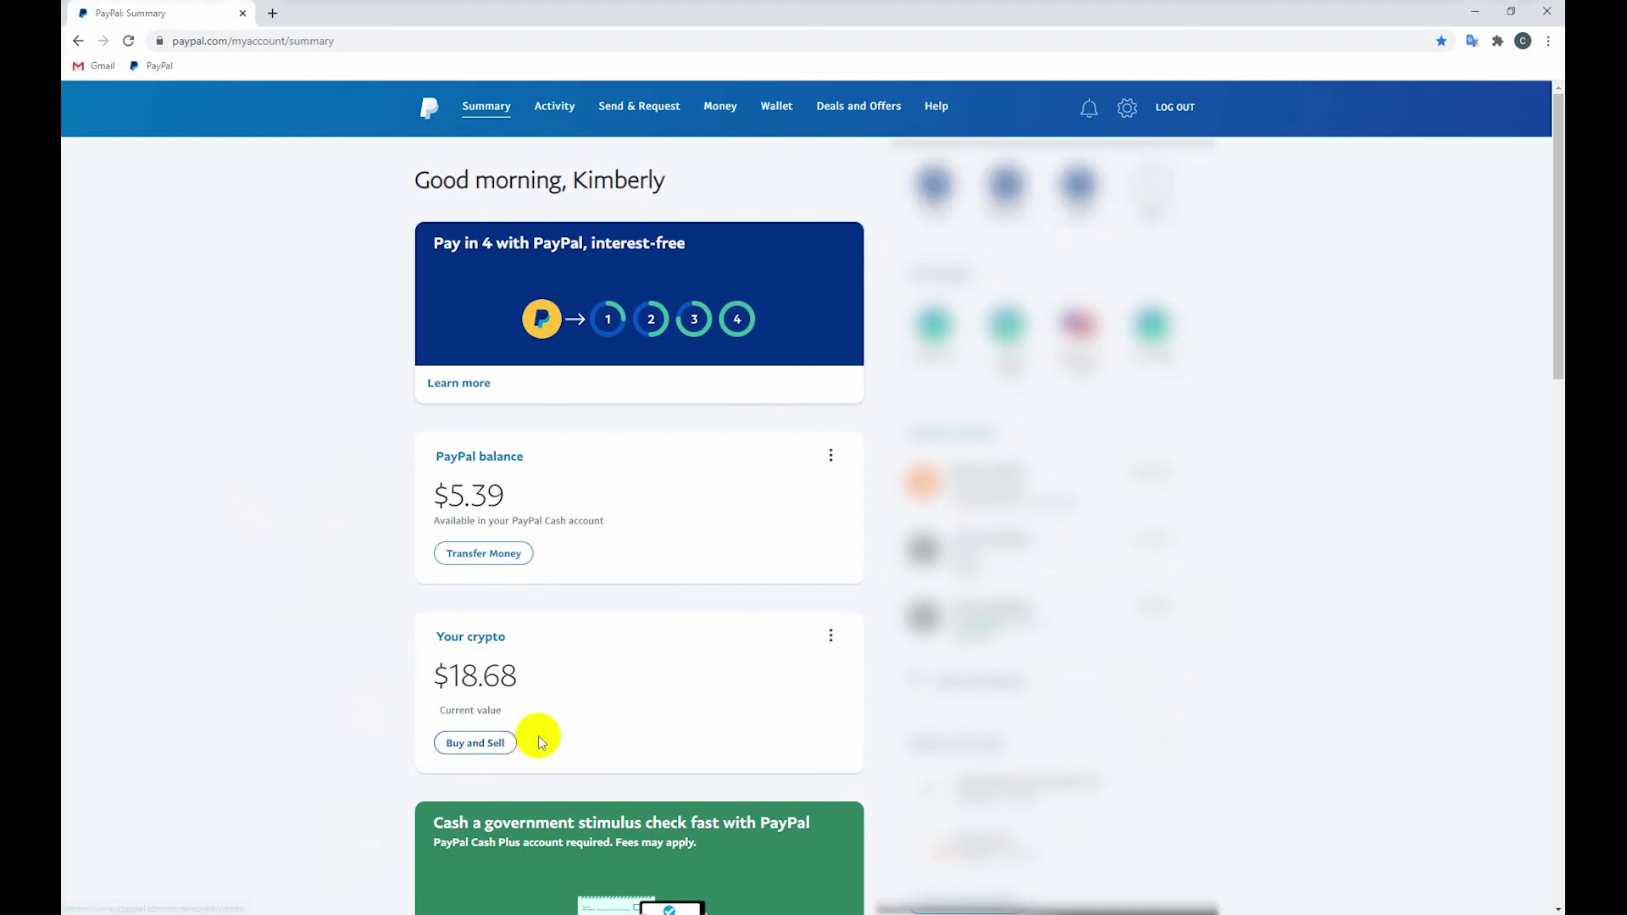
pyautogui.click(832, 636)
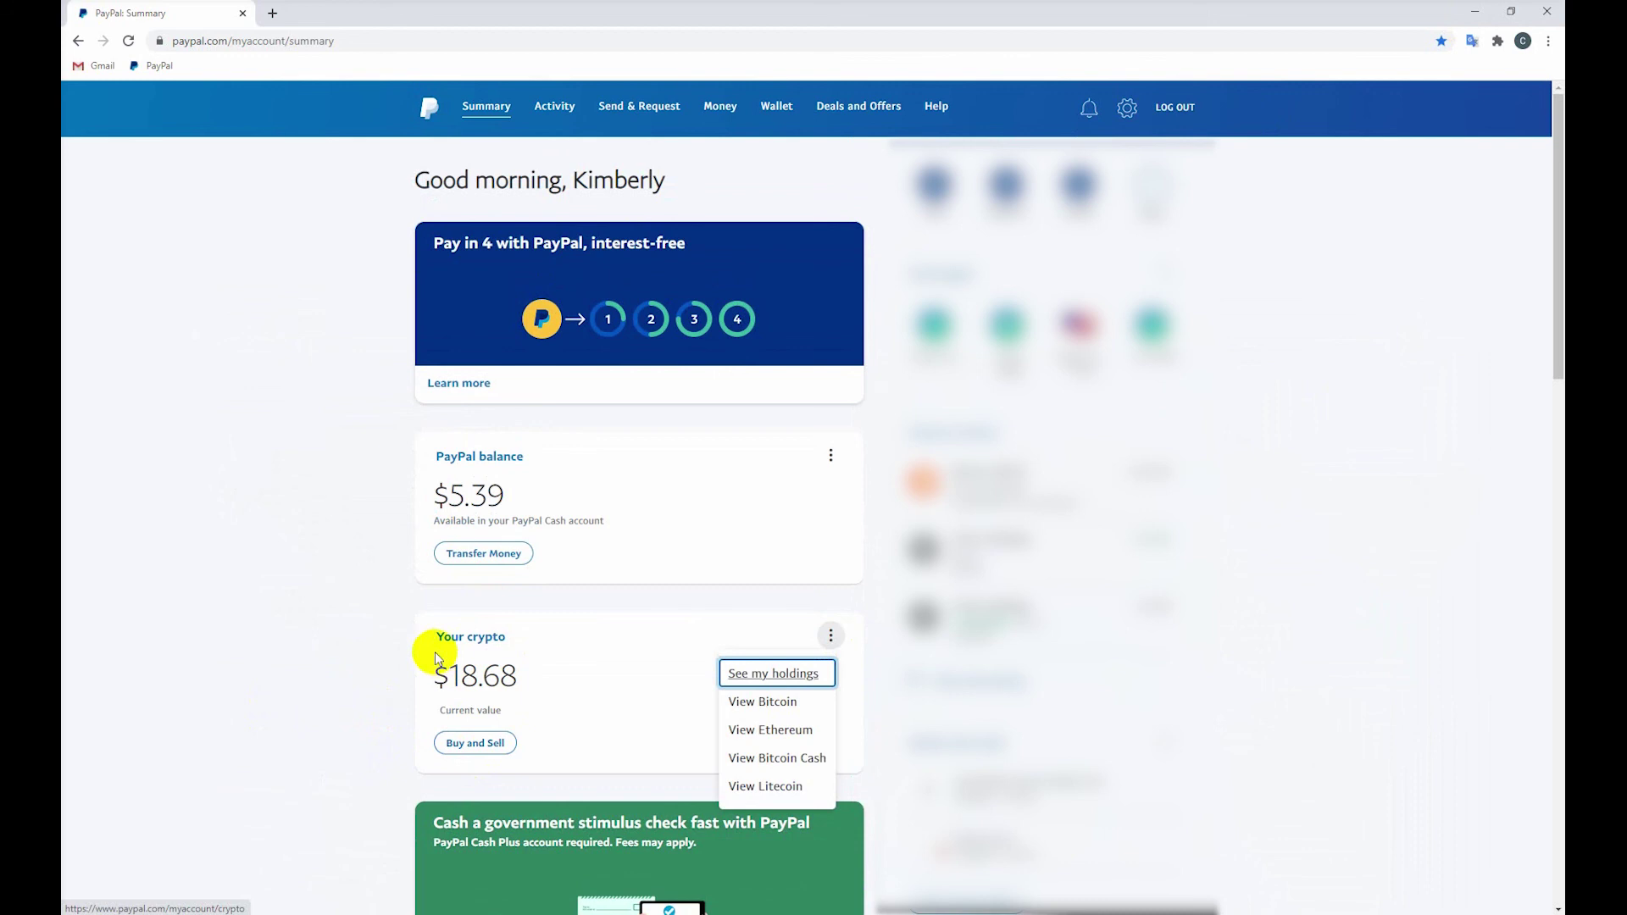
pyautogui.click(394, 618)
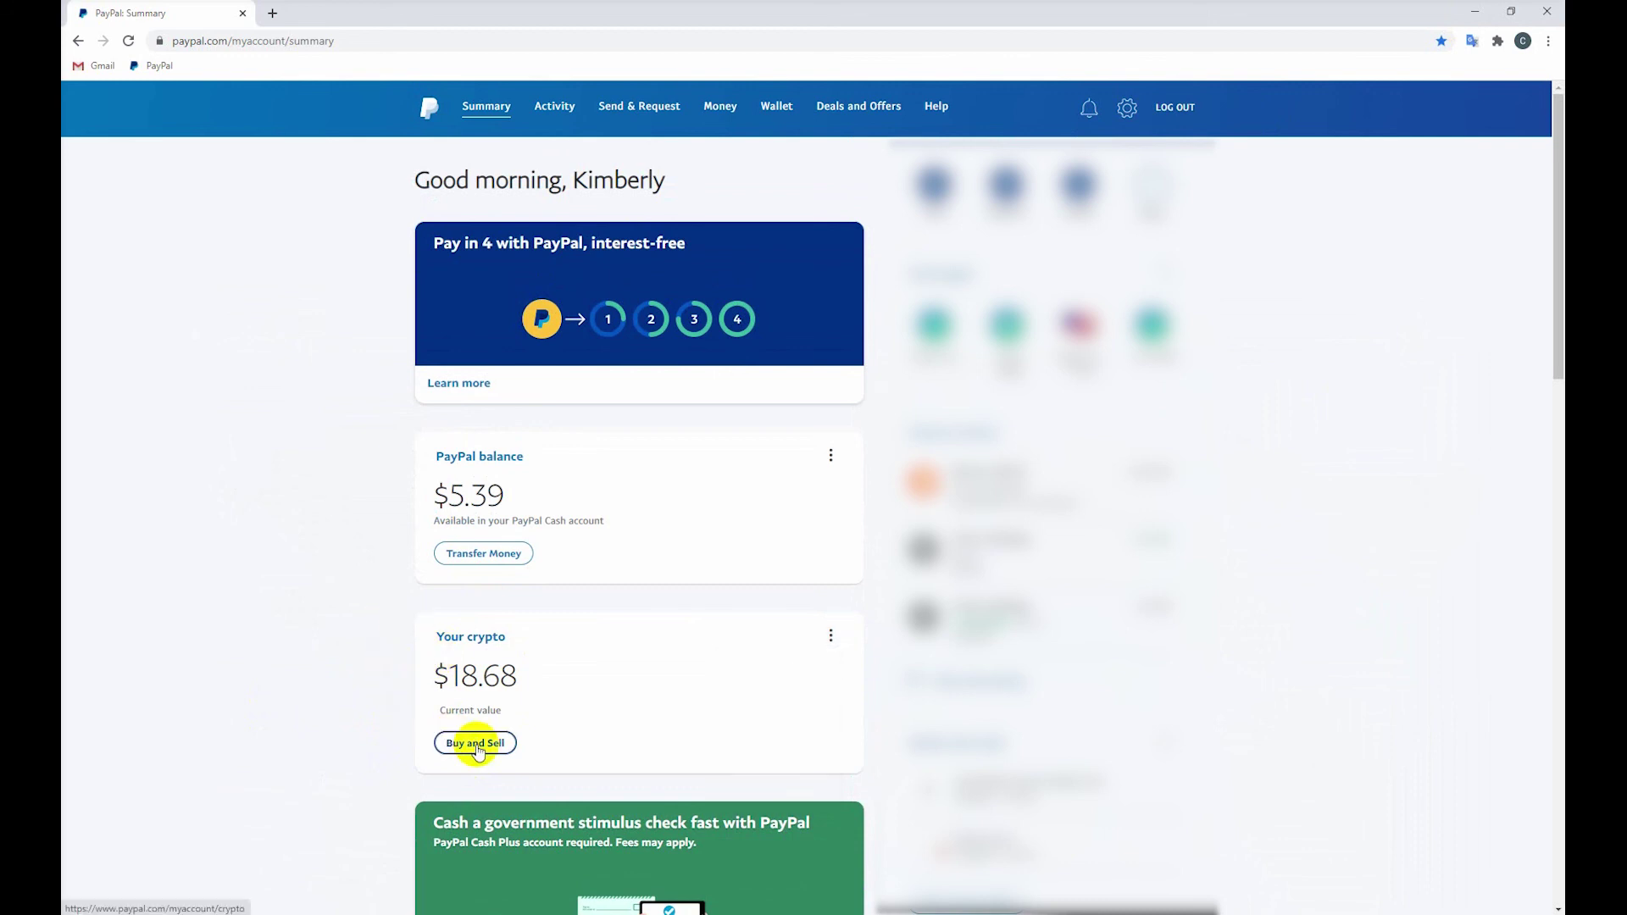
pyautogui.scroll(-2, 390, 752)
pyautogui.scroll(1, 390, 738)
pyautogui.scroll(-1, 389, 738)
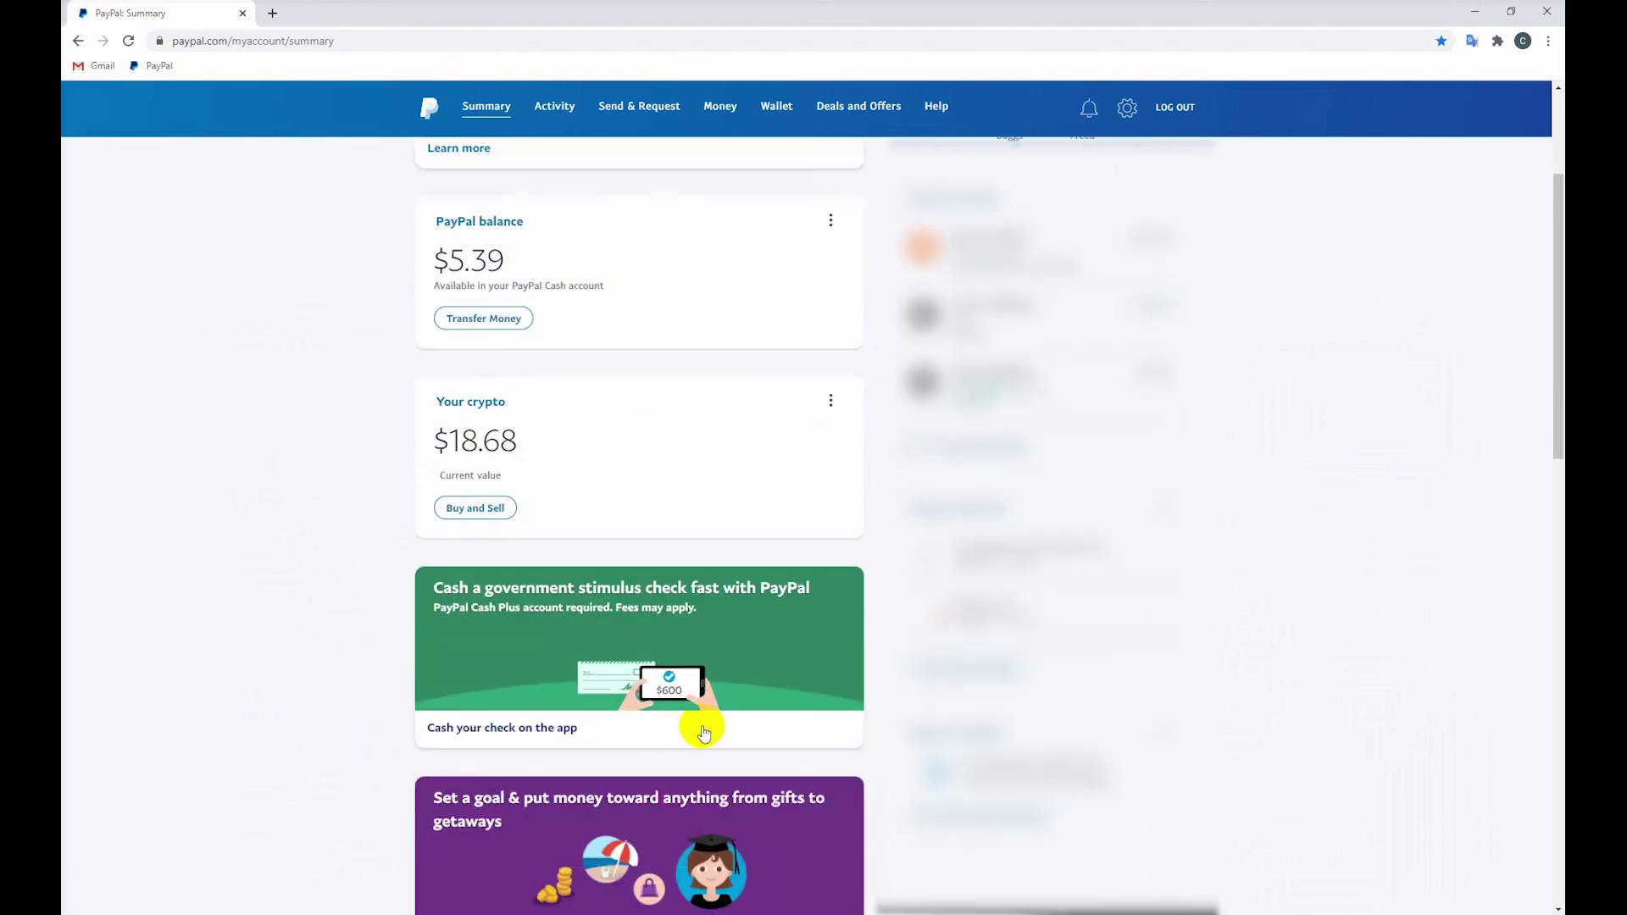
pyautogui.scroll(2, 675, 745)
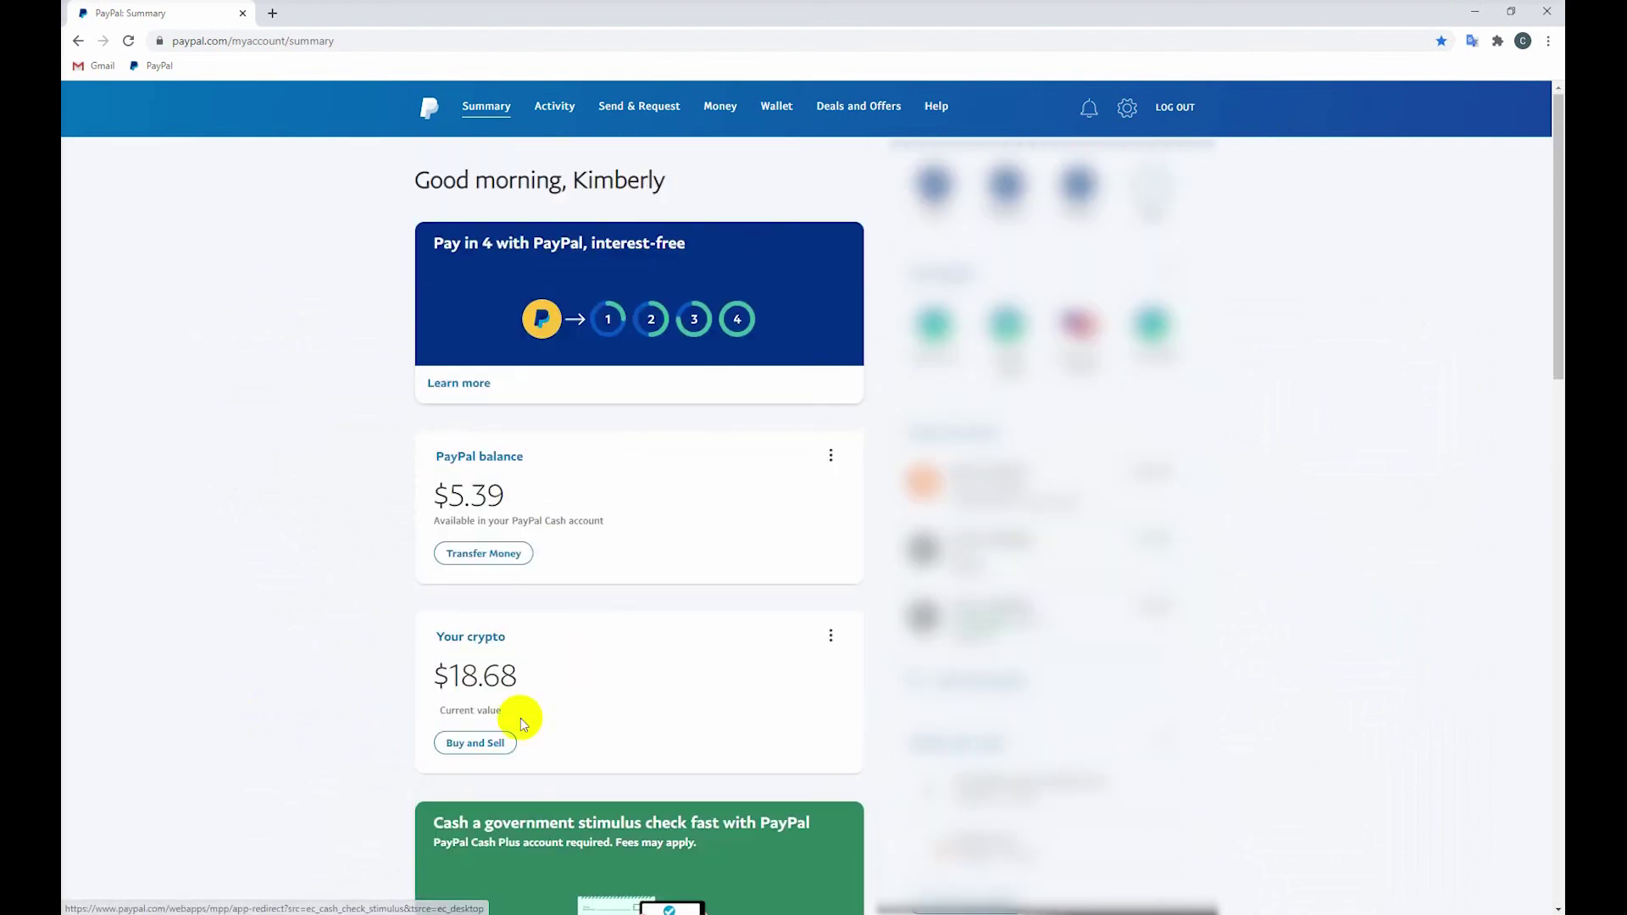
pyautogui.click(483, 748)
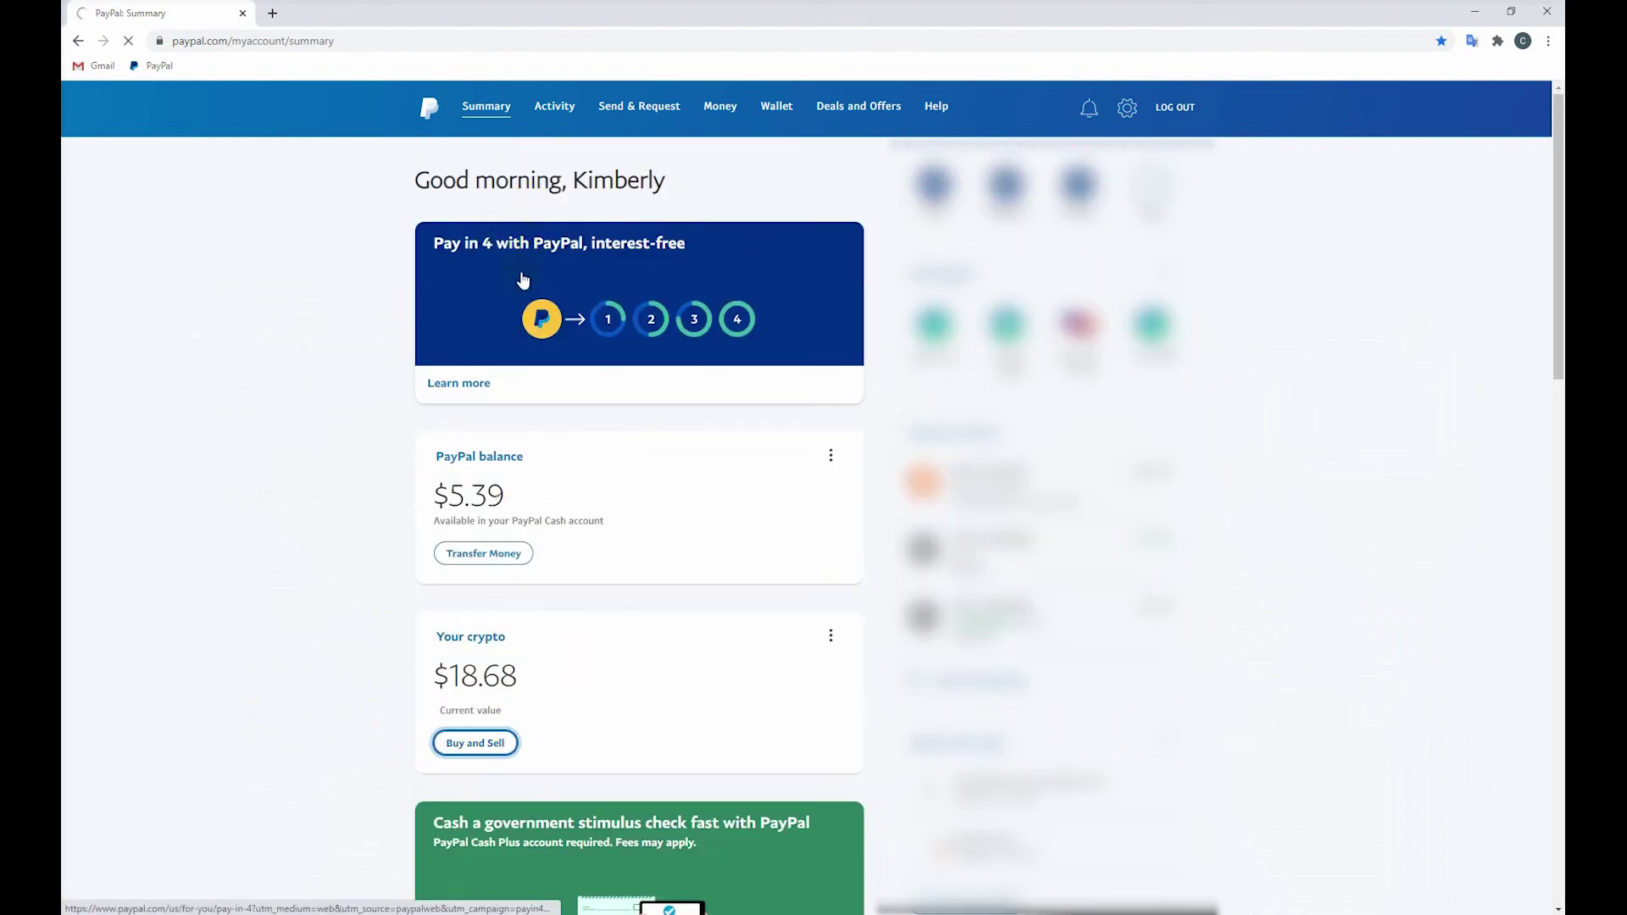